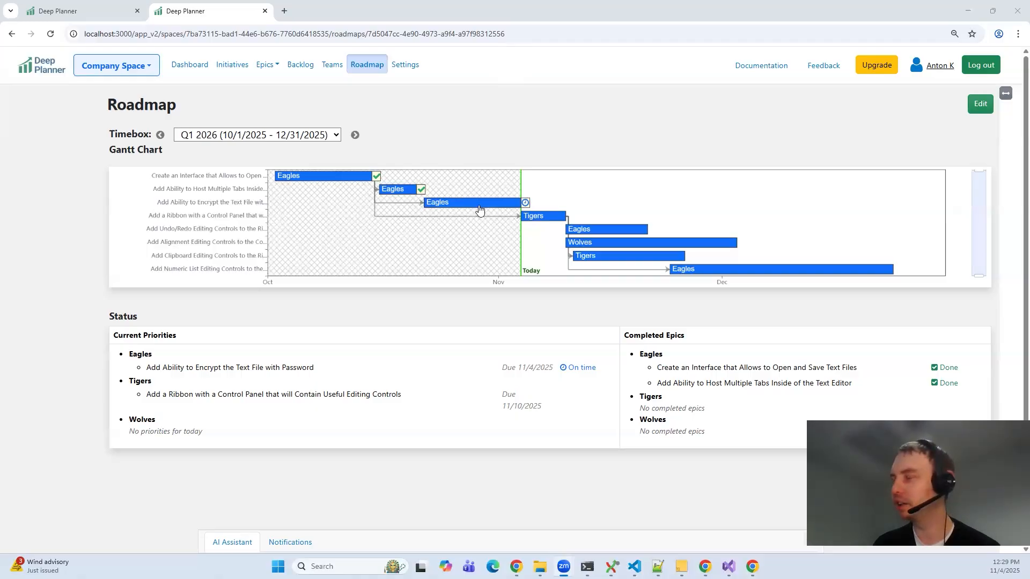
Step: Review the roadmap's Gantt chart and the name and high-level estimate of Super Important Epic
mouse_move(524, 225)
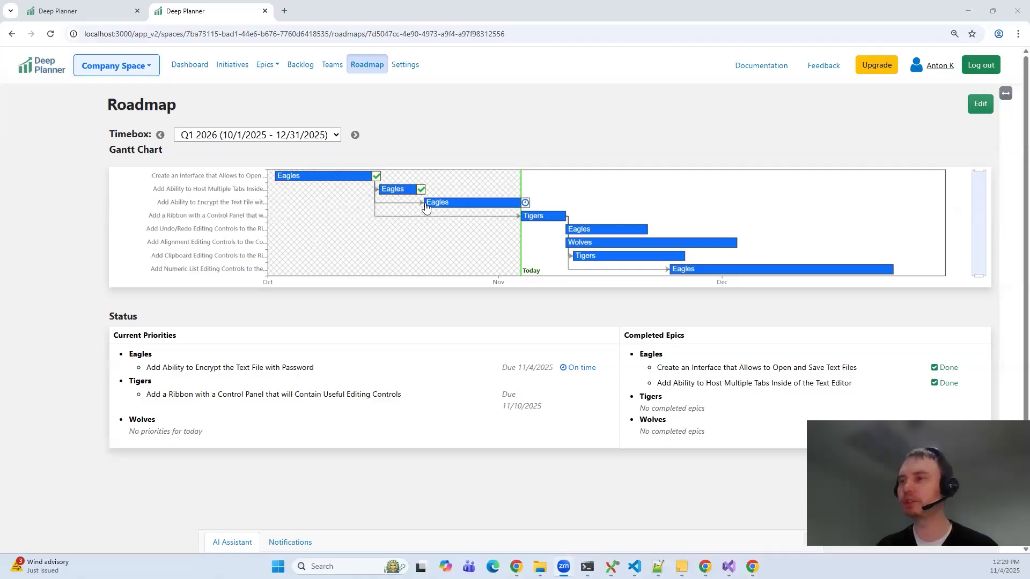
mouse_move(426, 208)
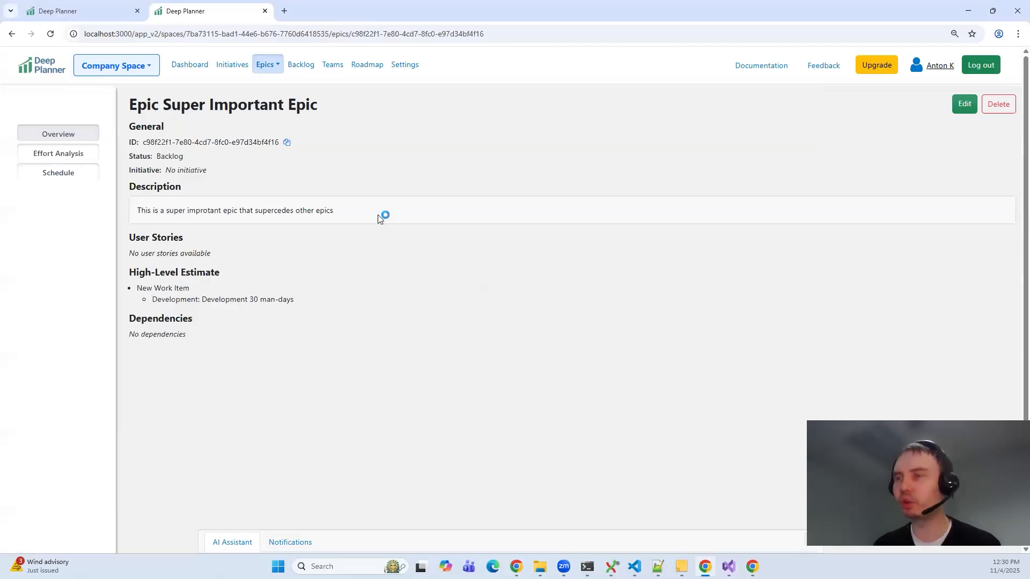
left_click_drag(159, 106, 336, 110)
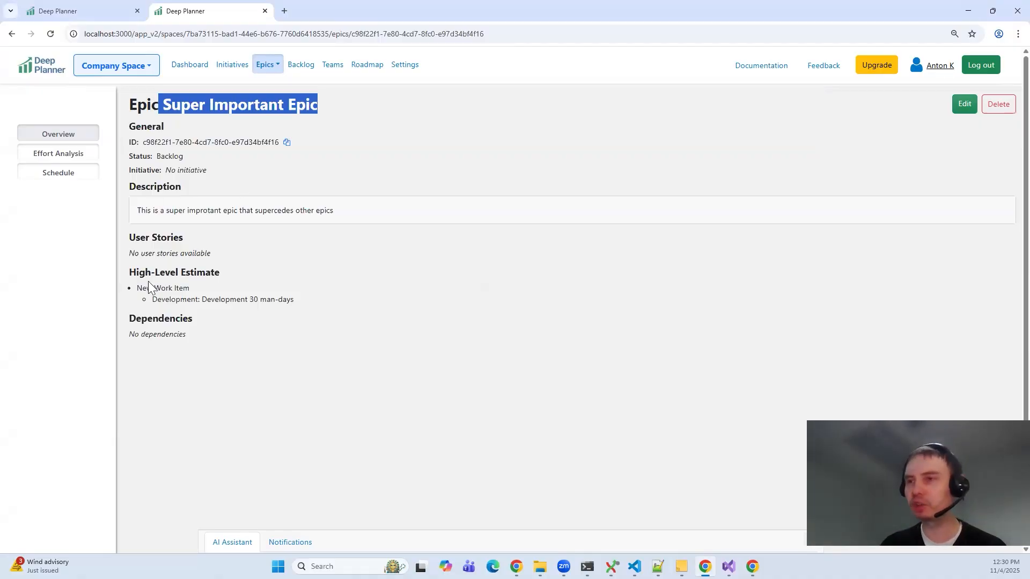
left_click_drag(131, 273, 300, 309)
left_click(333, 303)
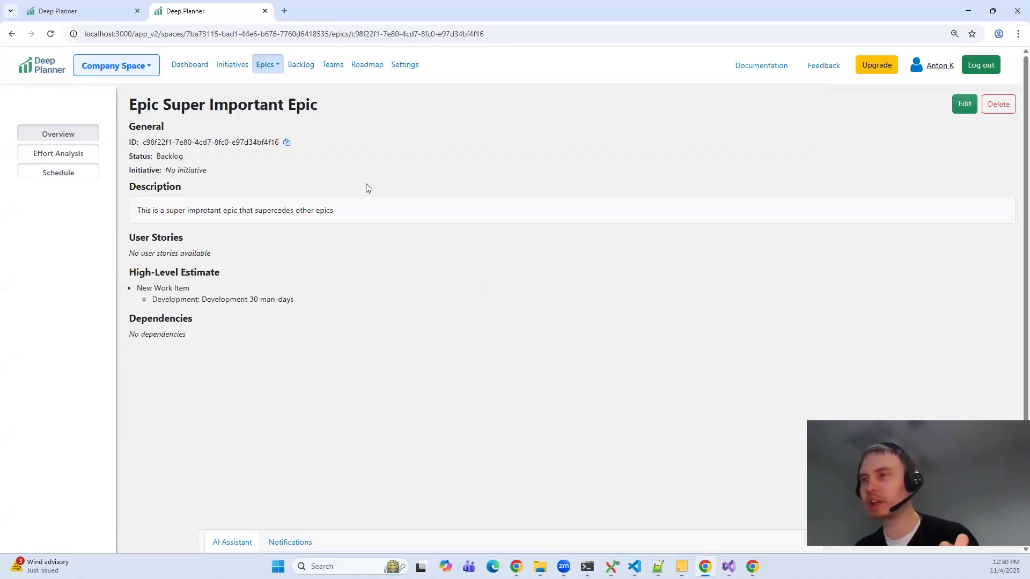
Step: Open the roadmap for editing and review the Q1 2026 epics list and its Gantt chart preview
left_click(361, 71)
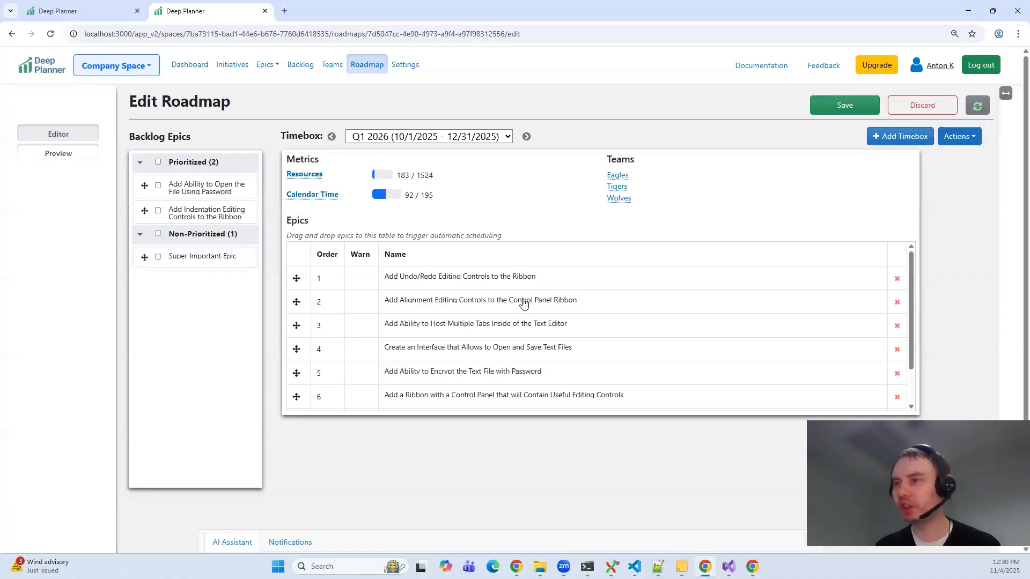
left_click(518, 302)
scroll(518, 301, "down", 1)
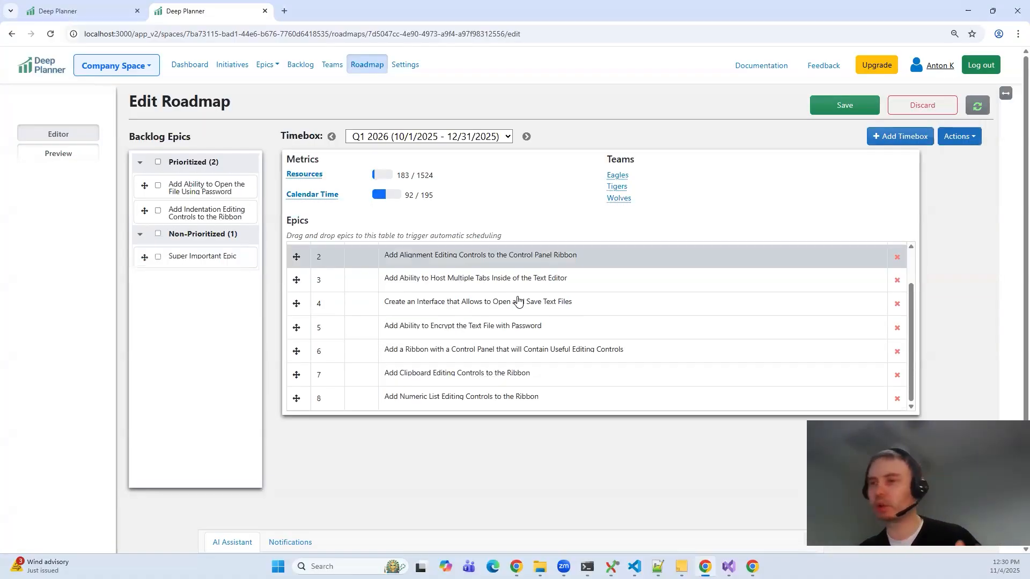
left_click(75, 160)
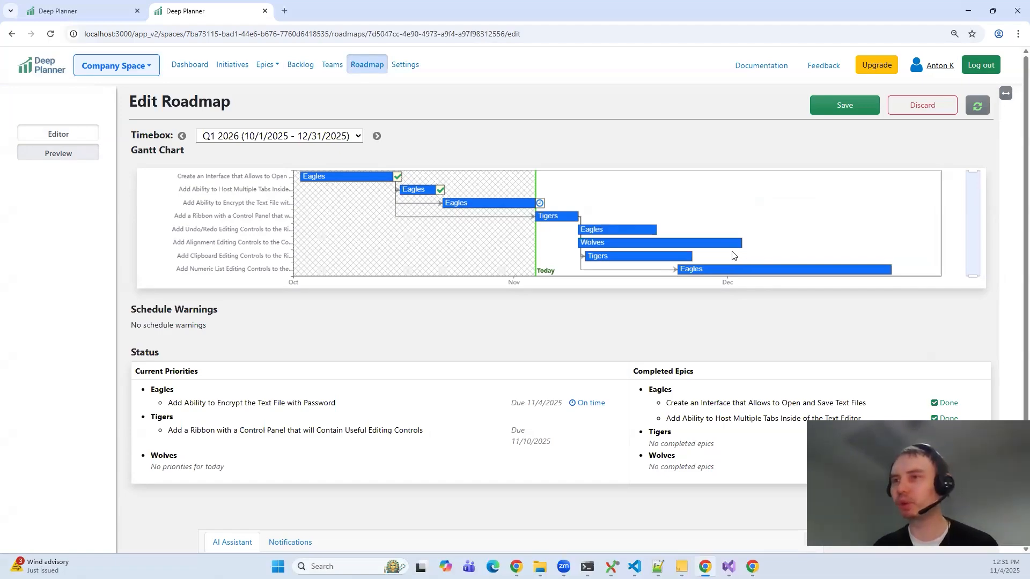
left_click(64, 135)
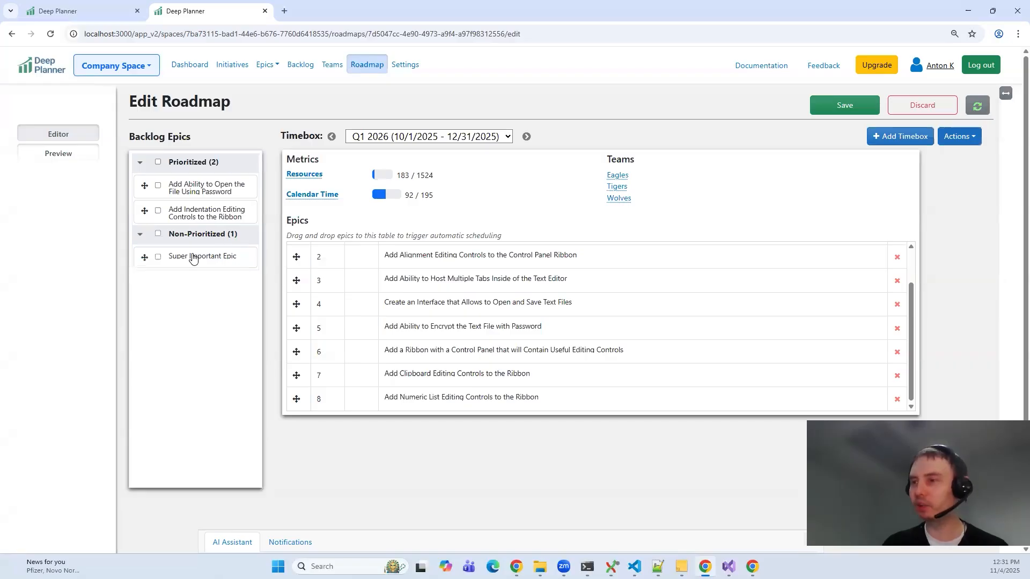
Step: Add Super Important Epic from the backlog to the end of the Q1 2026 epics, check the preview and save the roadmap
left_click_drag(193, 258, 462, 395)
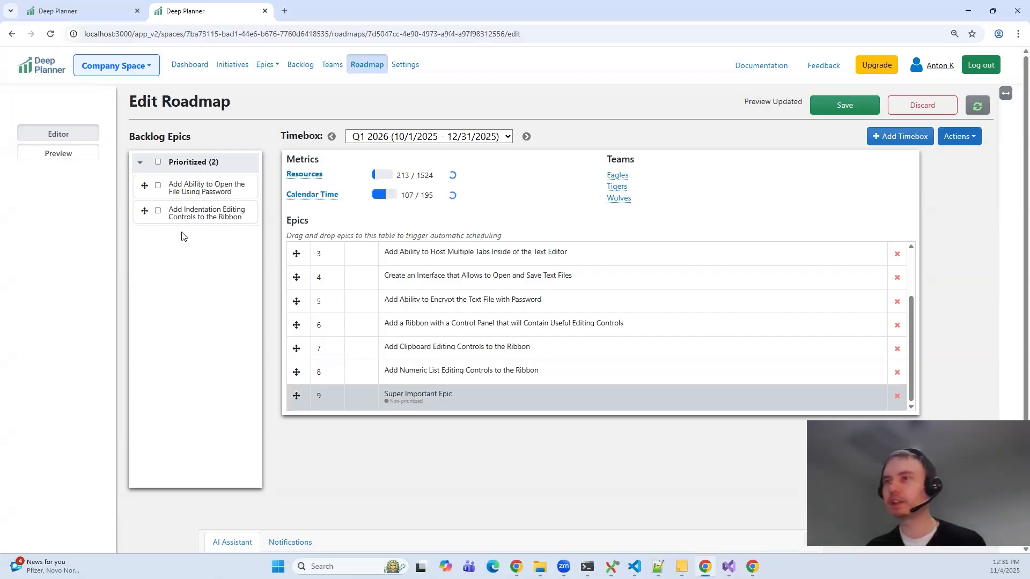
left_click(76, 160)
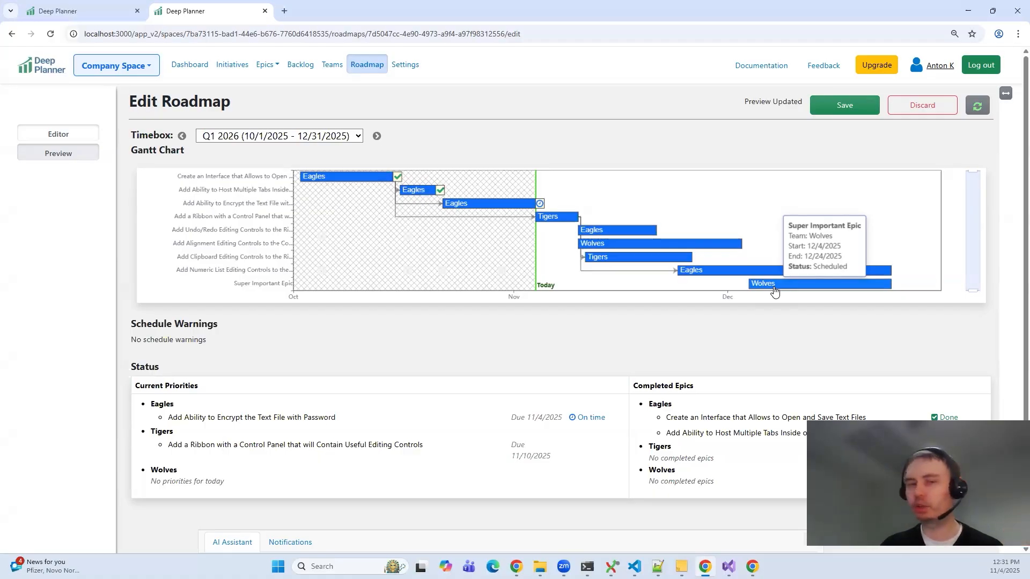
left_click(843, 110)
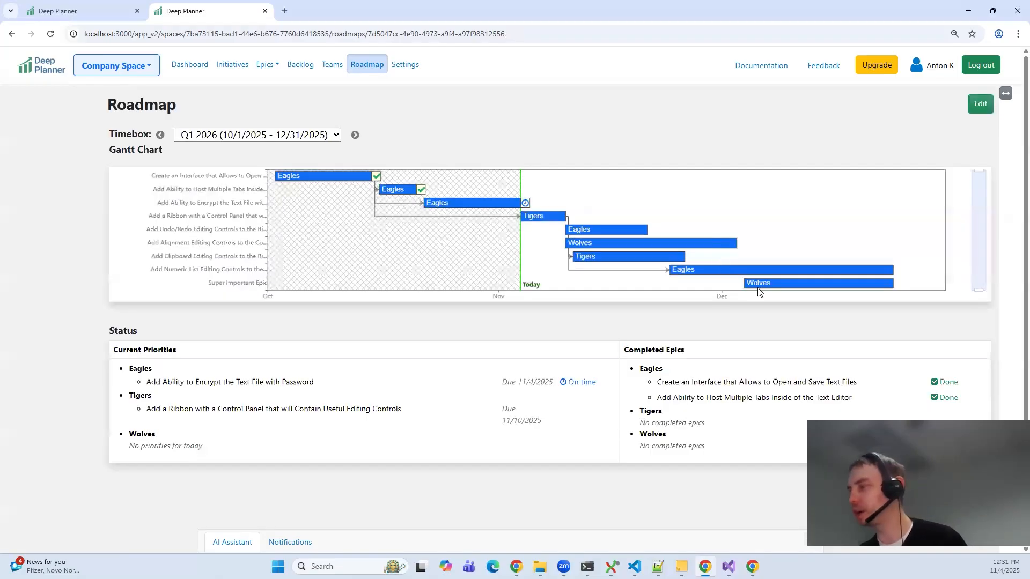
mouse_move(758, 290)
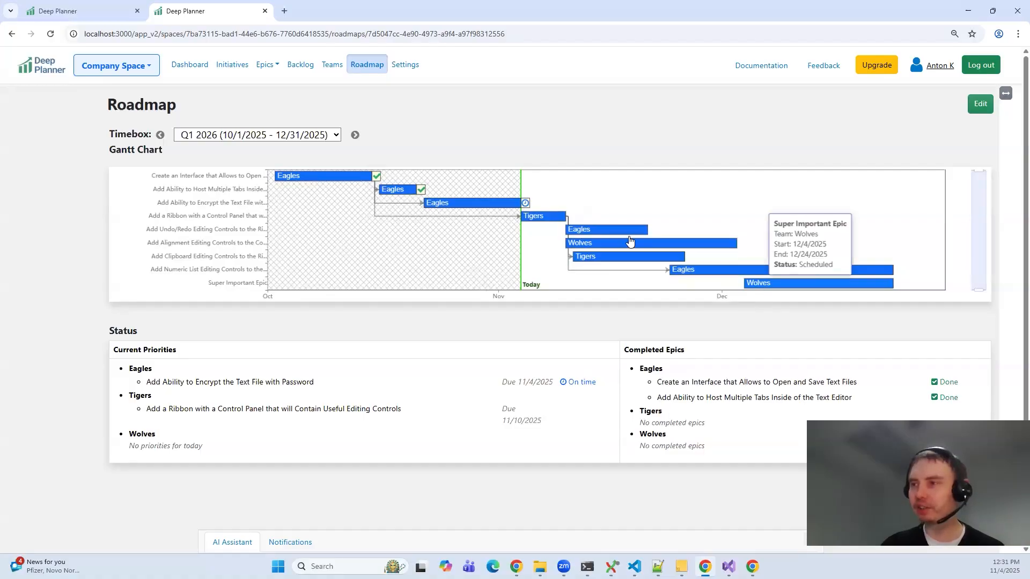
mouse_move(557, 221)
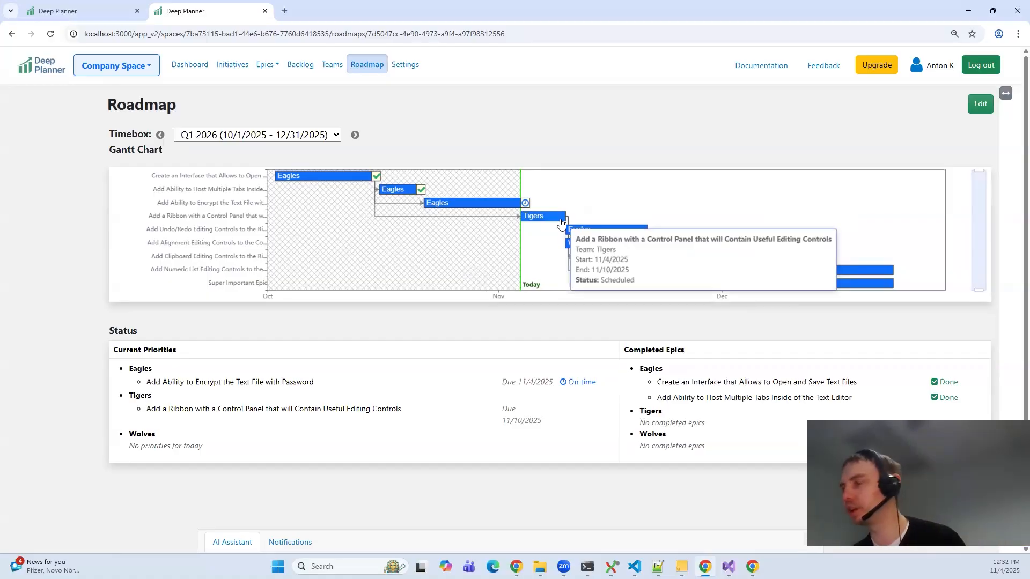
Step: Reopen the roadmap for editing, move Super Important Epic to first place in the epic order, and check the rescheduled Gantt chart preview
left_click(979, 107)
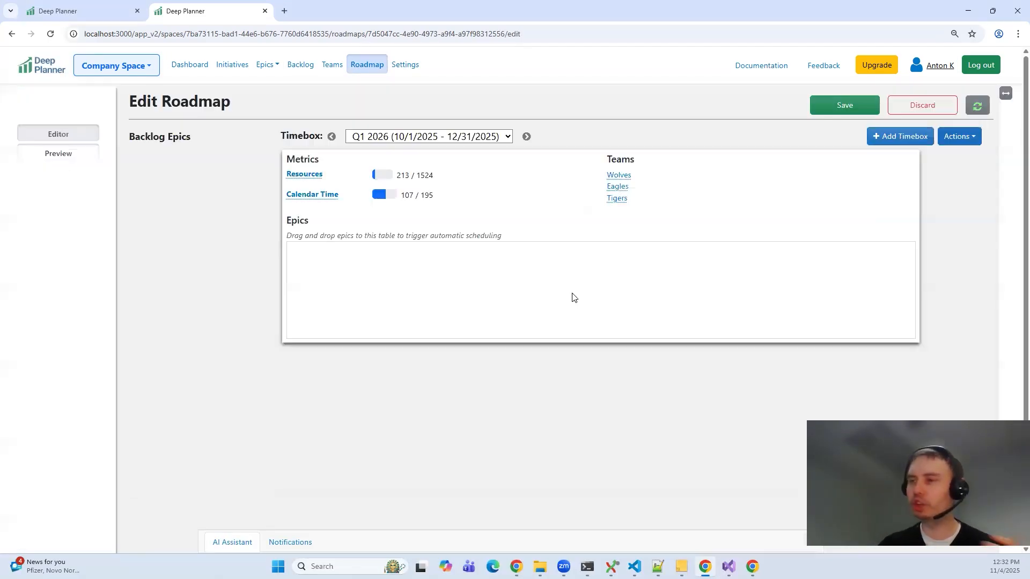
scroll(442, 404, "down", 2)
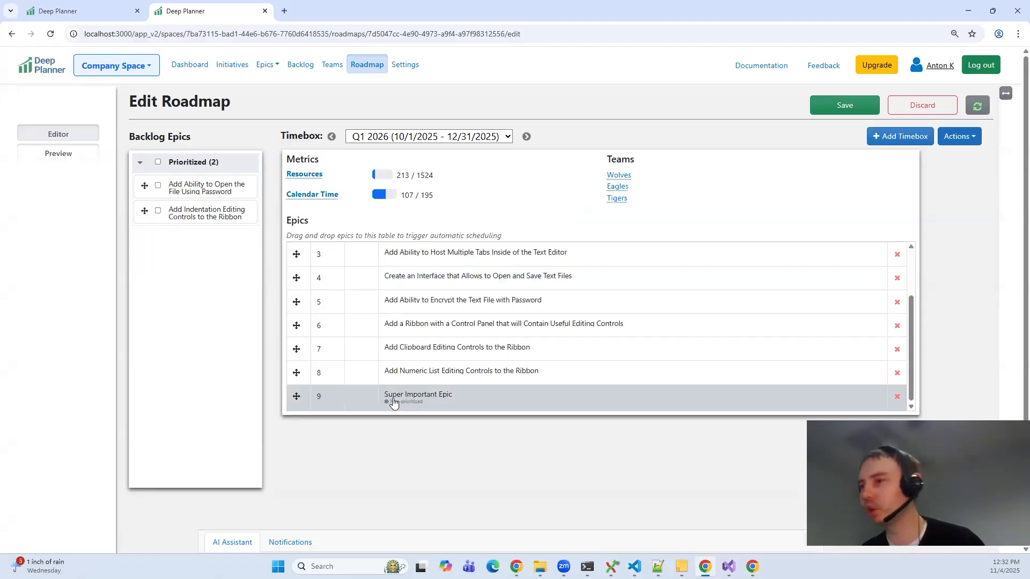
left_click_drag(401, 402, 427, 276)
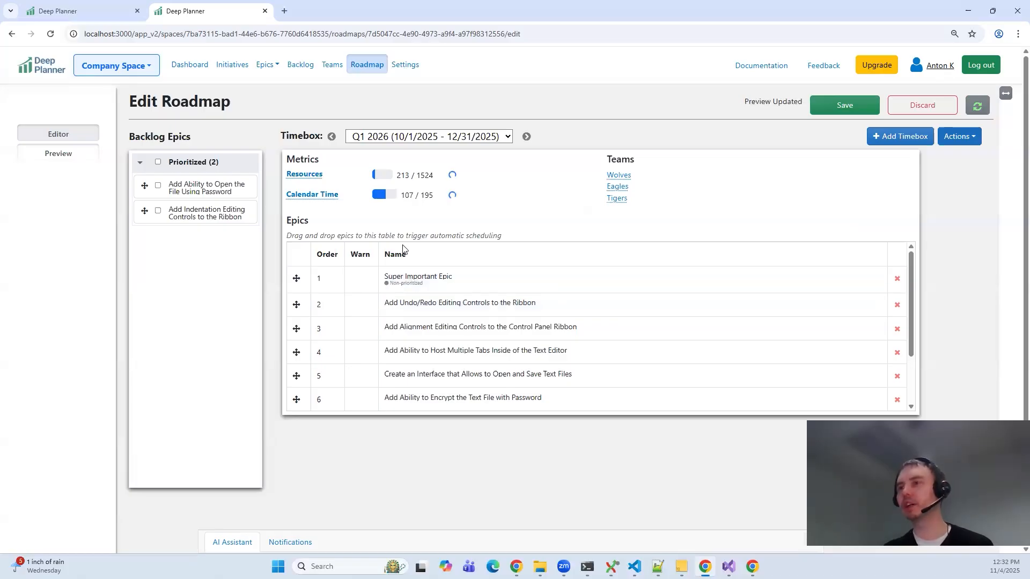
left_click(75, 152)
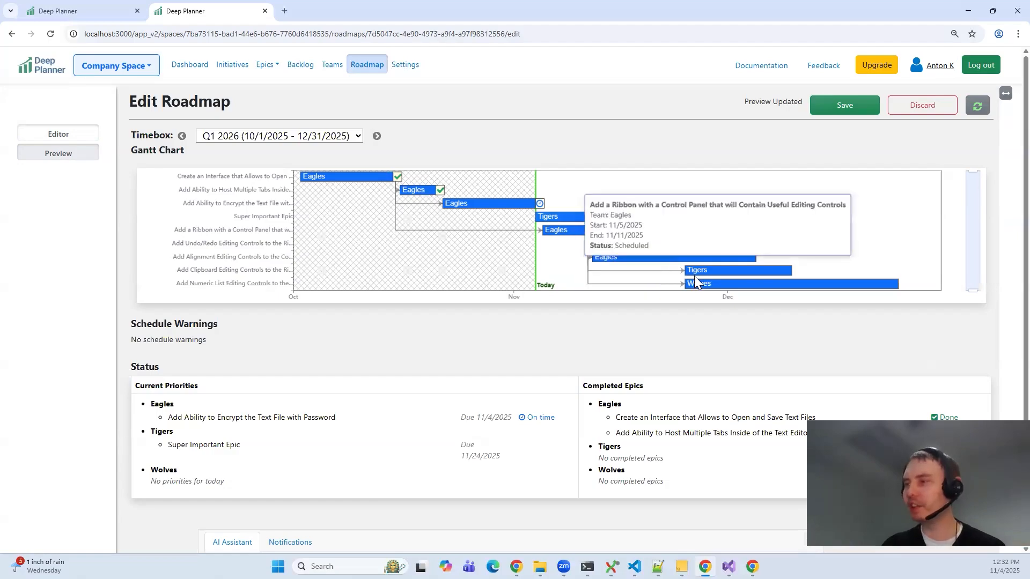
mouse_move(552, 220)
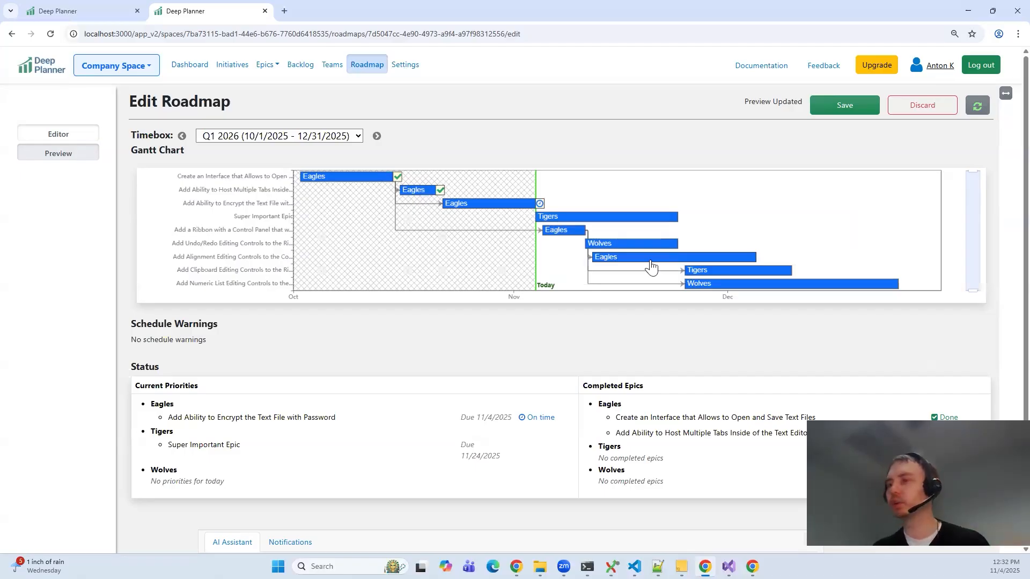
mouse_move(653, 267)
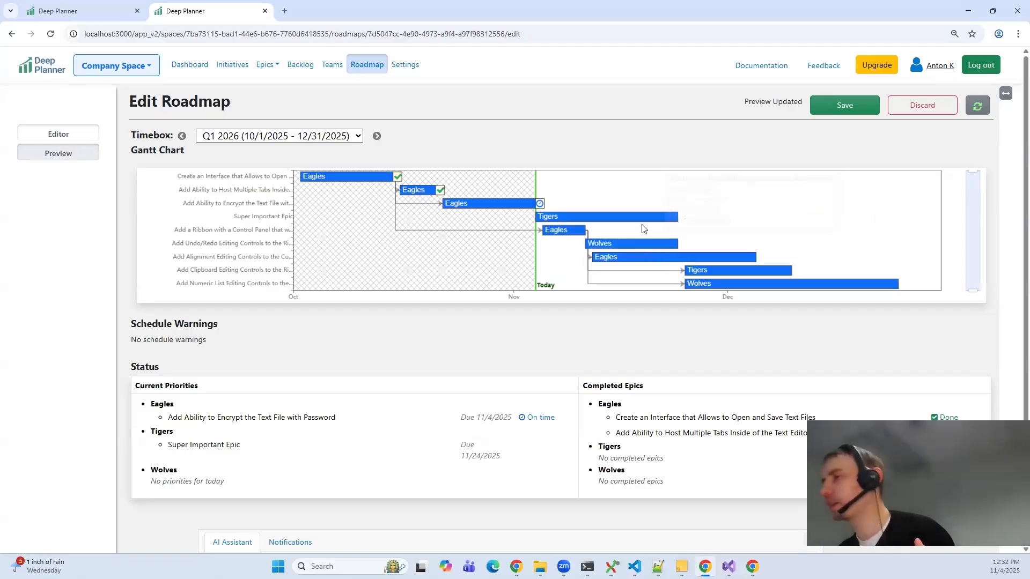
mouse_move(645, 226)
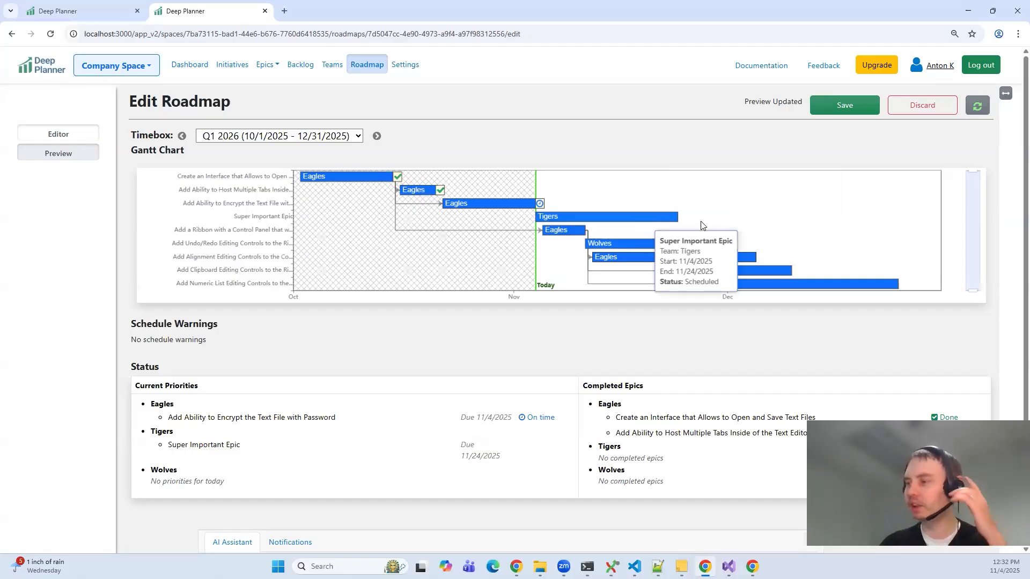
Step: Save the reprioritized roadmap, reviewing and confirming the summary of changes
left_click(841, 106)
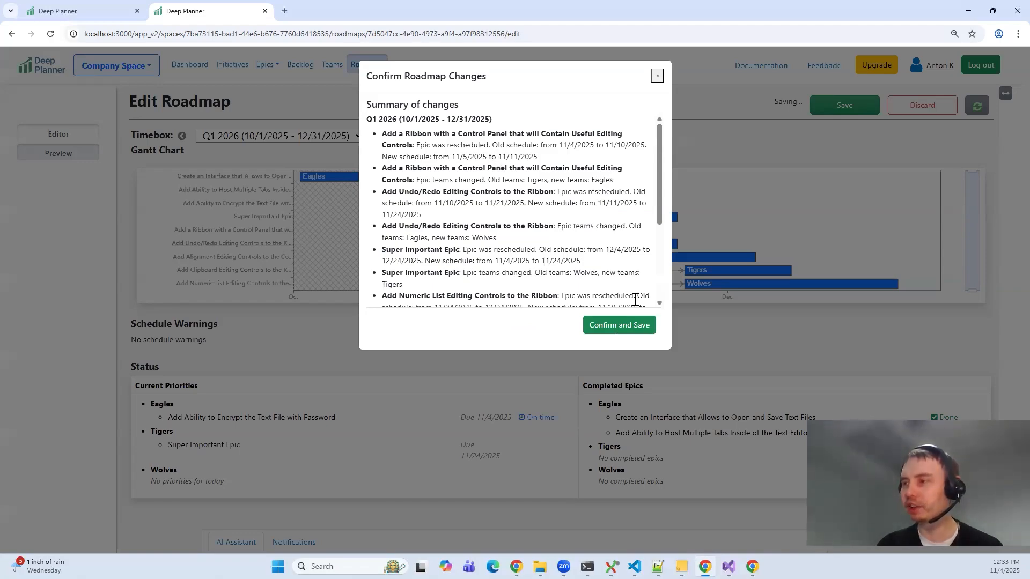
scroll(604, 252, "down", 2)
left_click(612, 327)
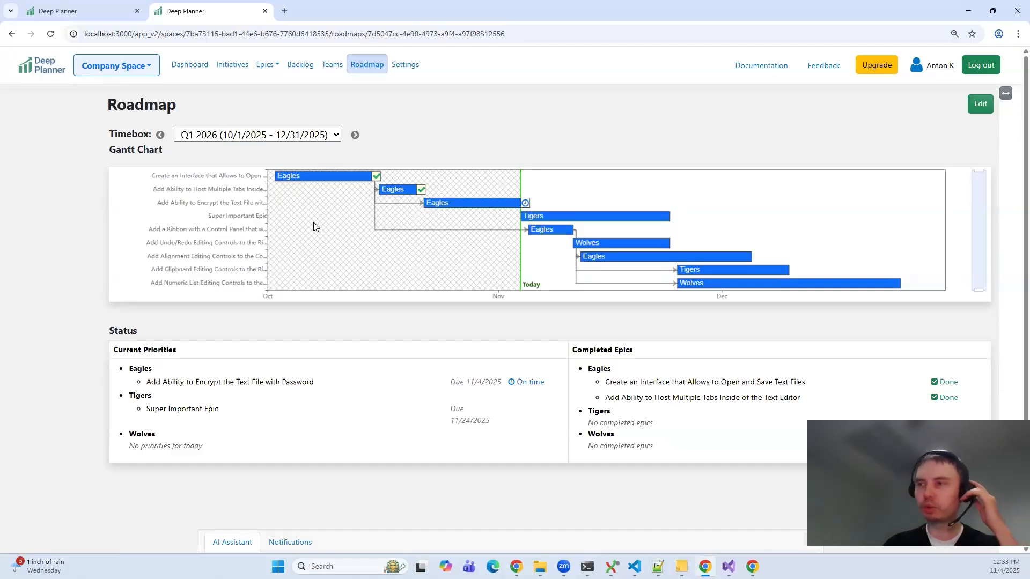
Step: Select Super Important Epic in the Gantt chart and open its edit page in a new browser tab
left_click(561, 212)
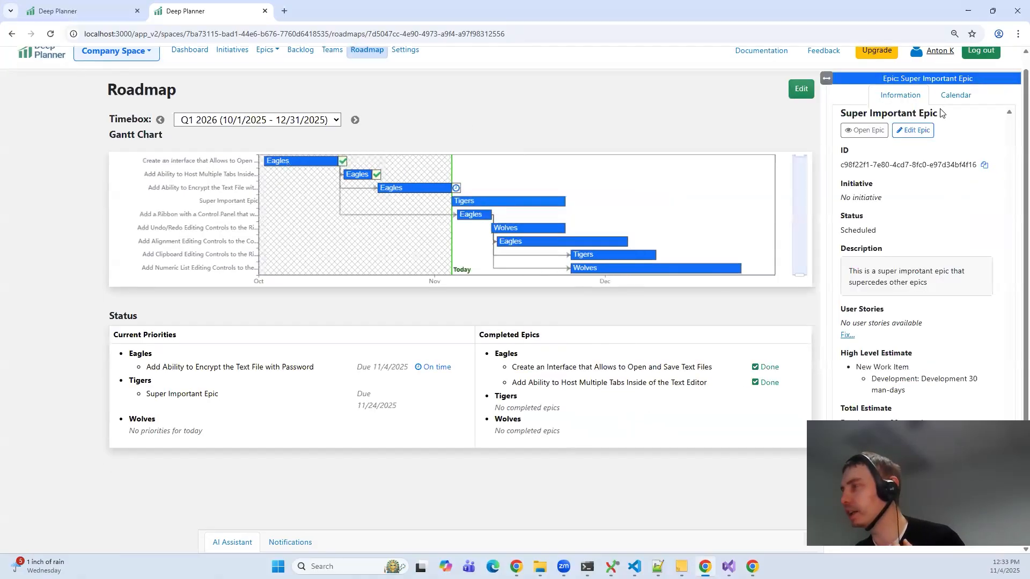
middle_click(920, 133)
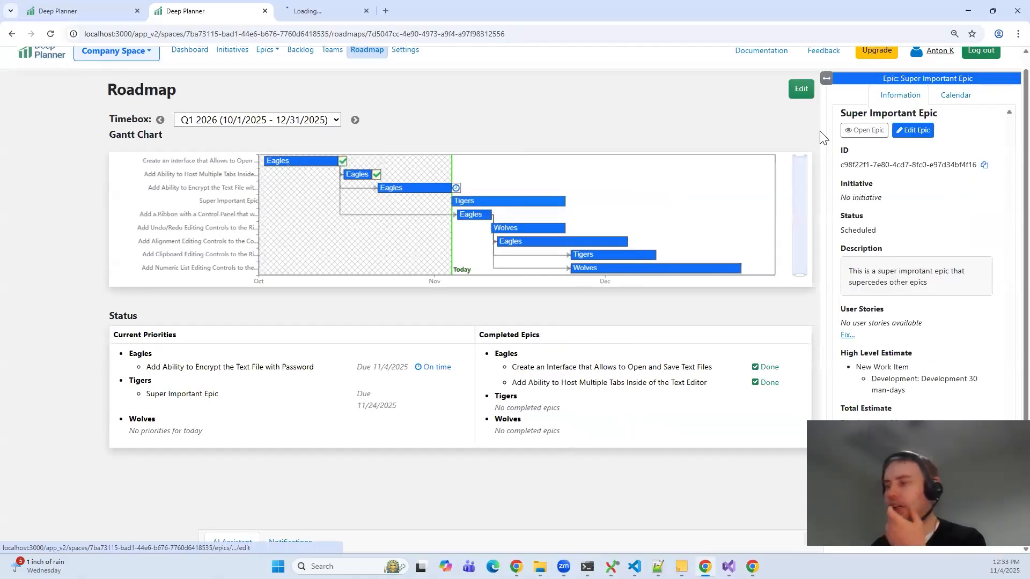
left_click(330, 16)
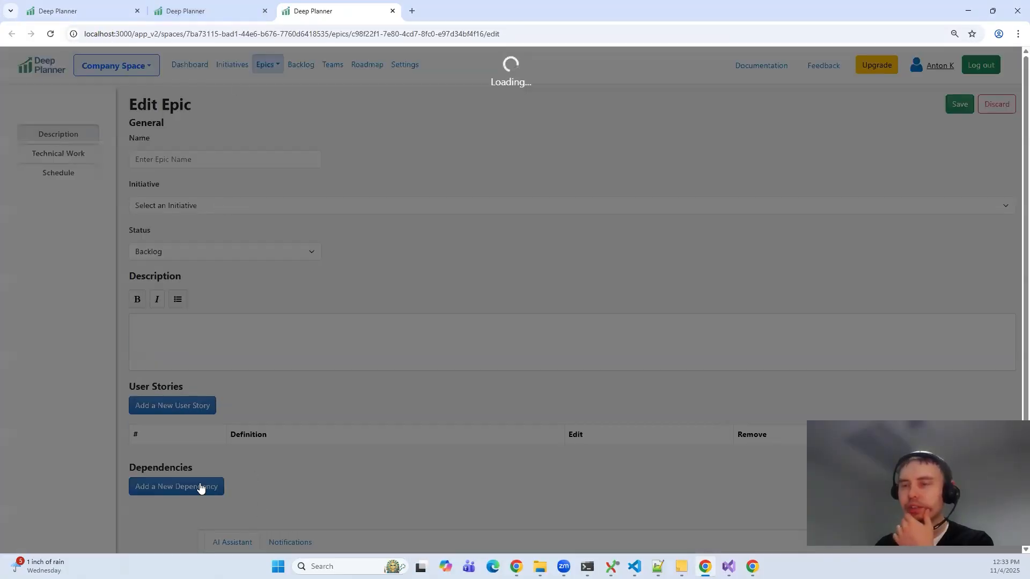
Step: Make Super Important Epic depend on "Add a Ribbon with a Control Panel that will Contain Useful Editing Controls" and save the epic
scroll(211, 428, "down", 1)
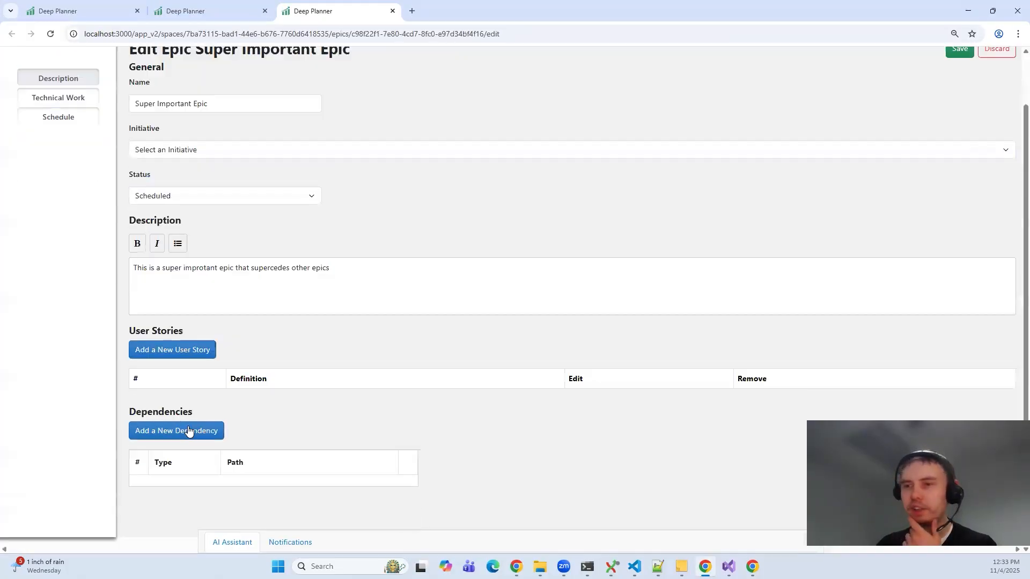
left_click(190, 429)
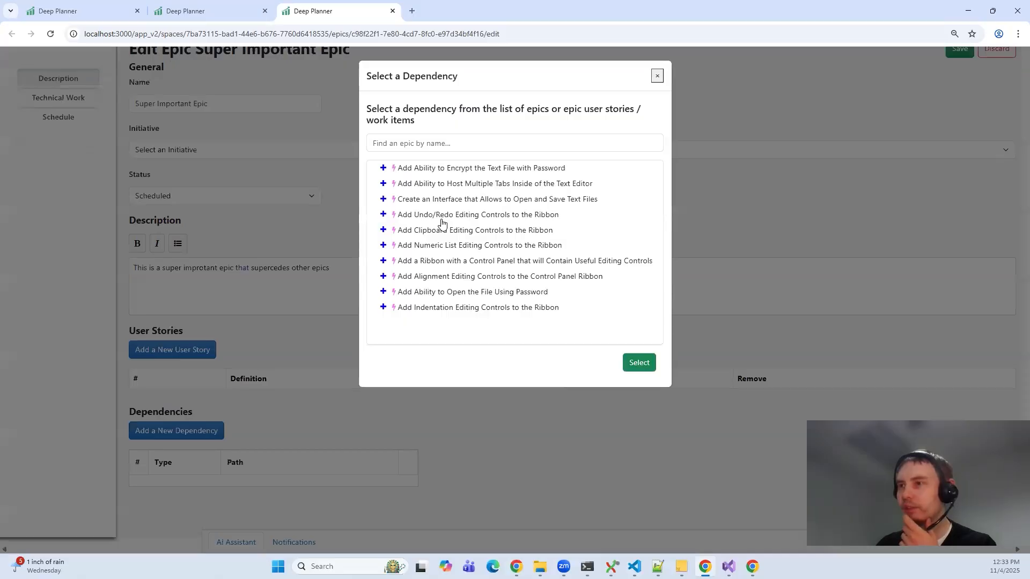
left_click(445, 263)
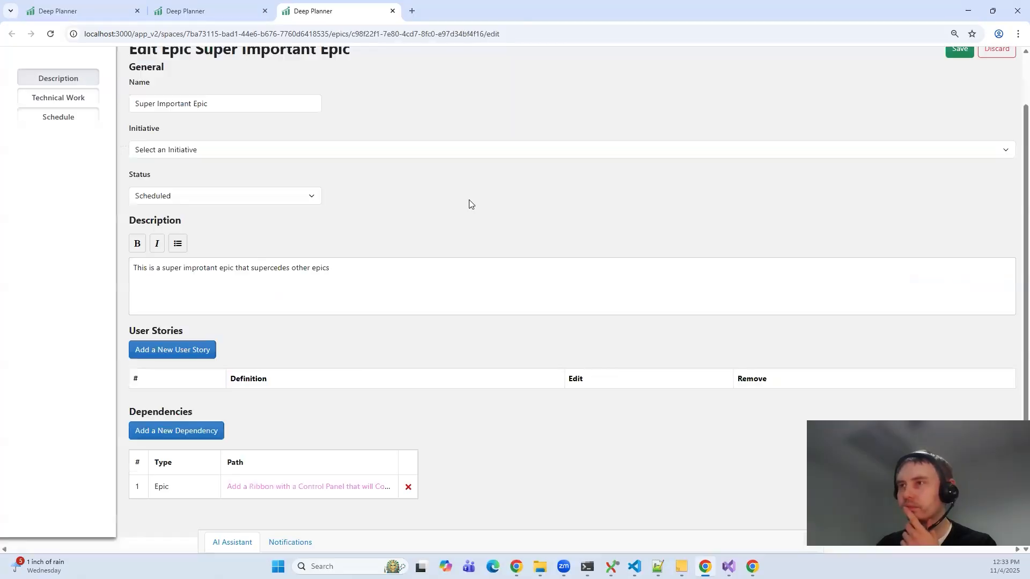
scroll(968, 106, "up", 1)
left_click(966, 107)
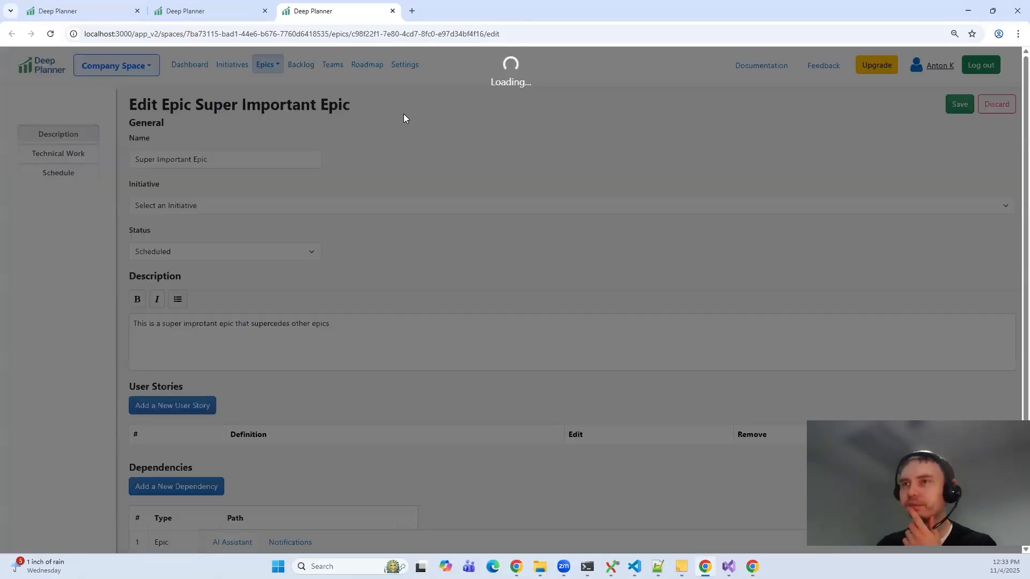
Step: Return to the roadmap tab, reload it, open it for editing, and review the dependency change notification and the updated Gantt preview
left_click(188, 12)
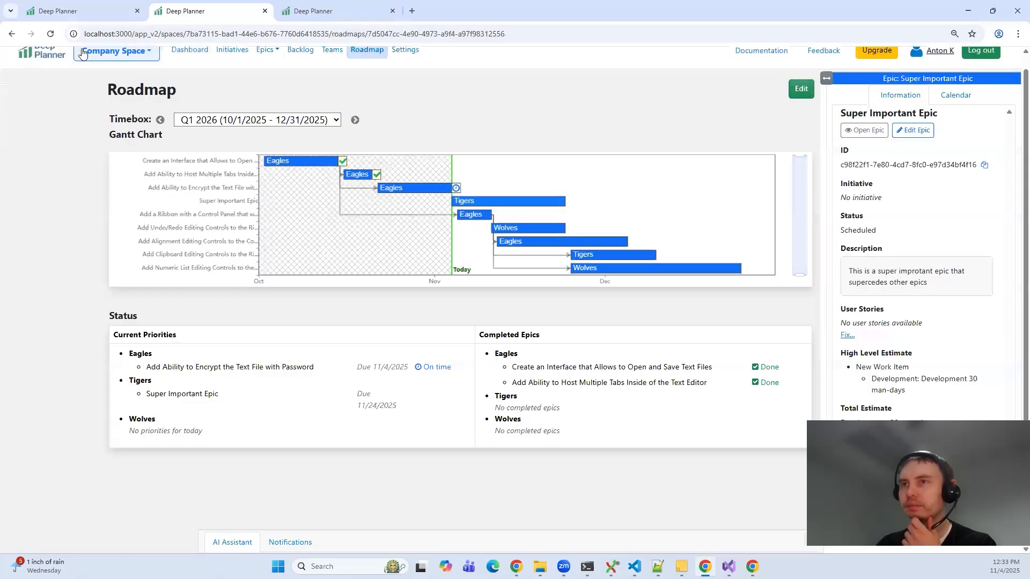
left_click(50, 35)
mouse_move(407, 202)
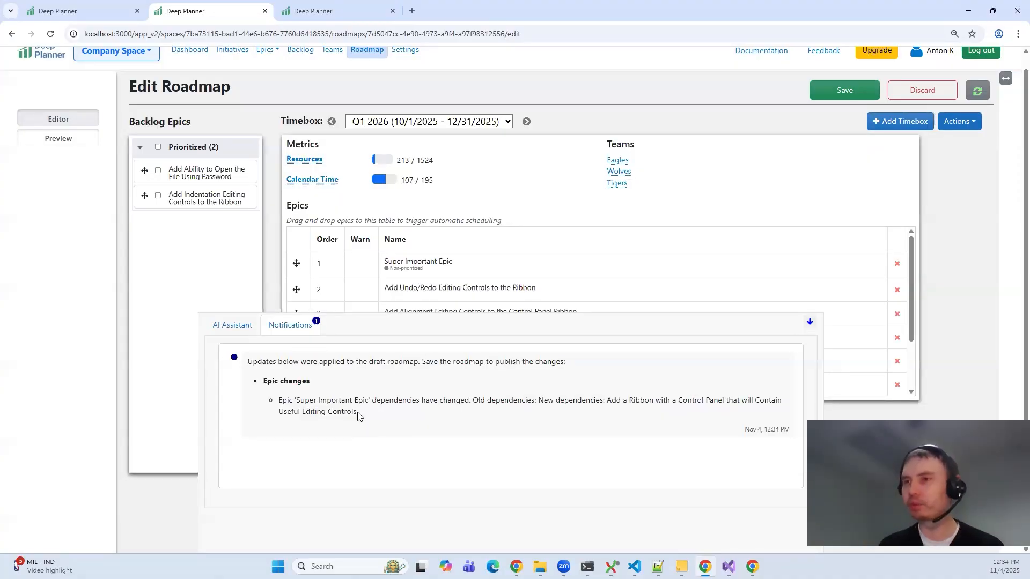
left_click(810, 323)
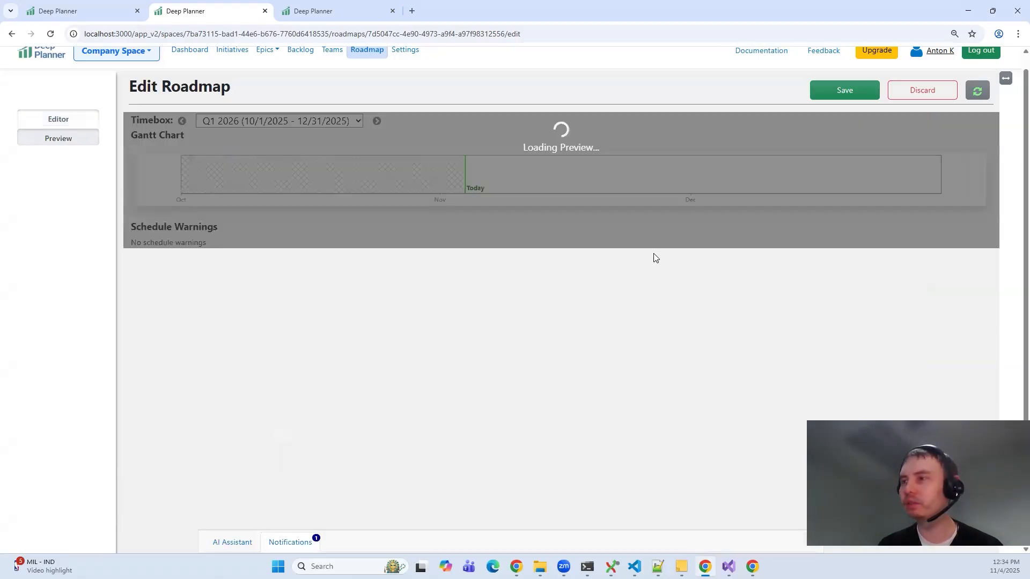
mouse_move(580, 217)
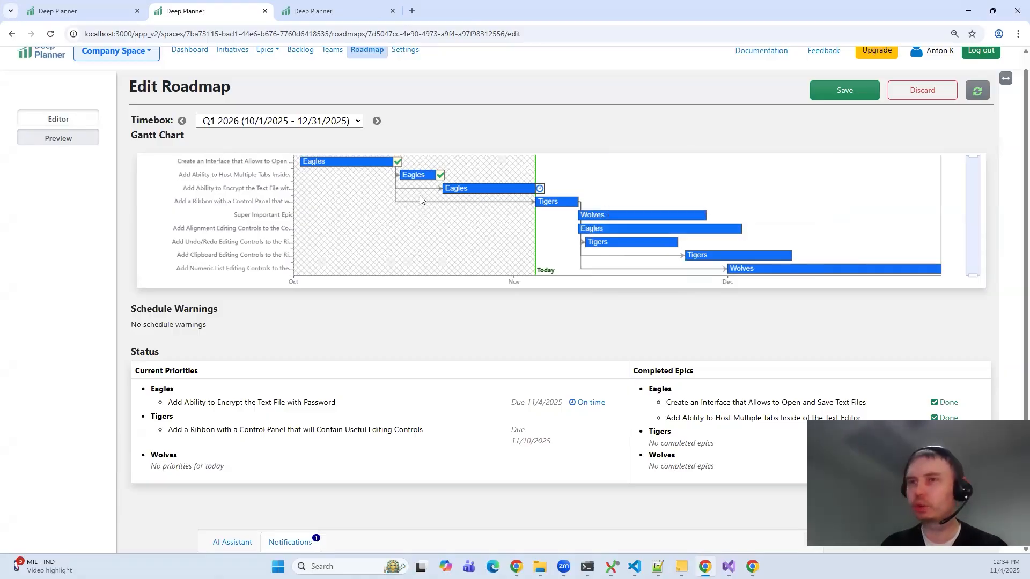
Step: Move Super Important Epic directly below "Add Clipboard Editing Controls to the Ribbon", check the preview, and save the roadmap, confirming its changes
left_click(67, 125)
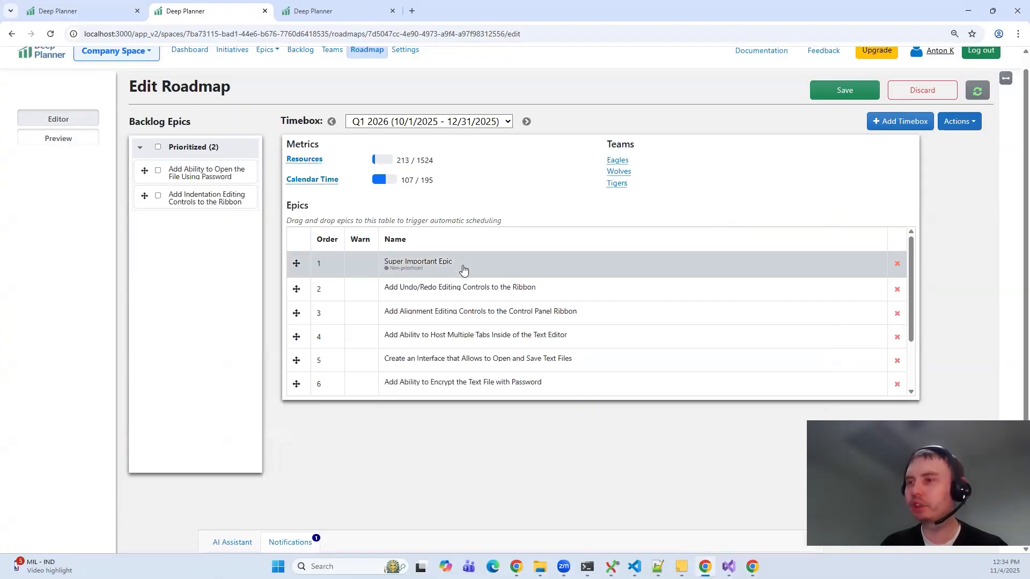
scroll(478, 352, "down", 2)
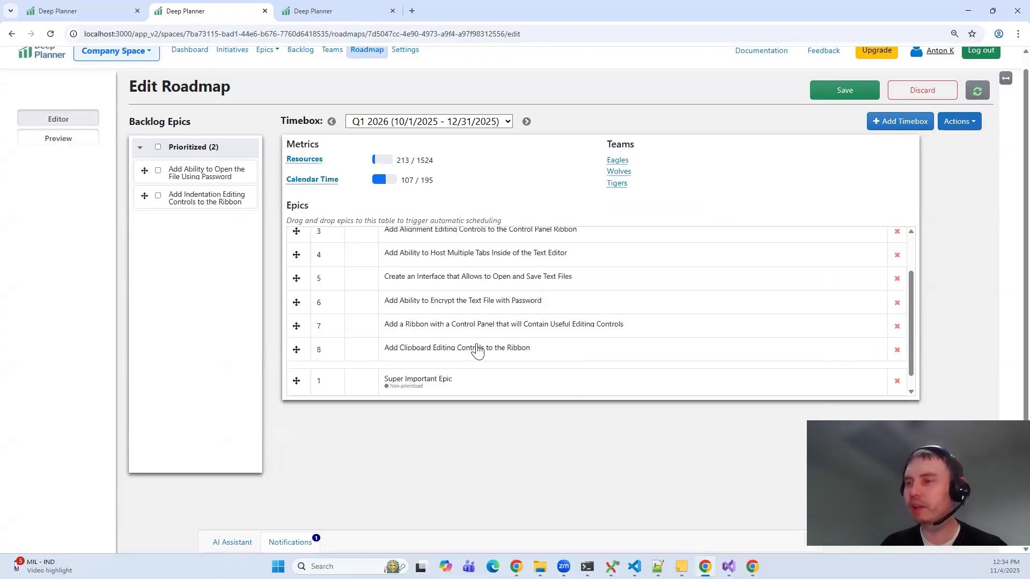
left_click(73, 143)
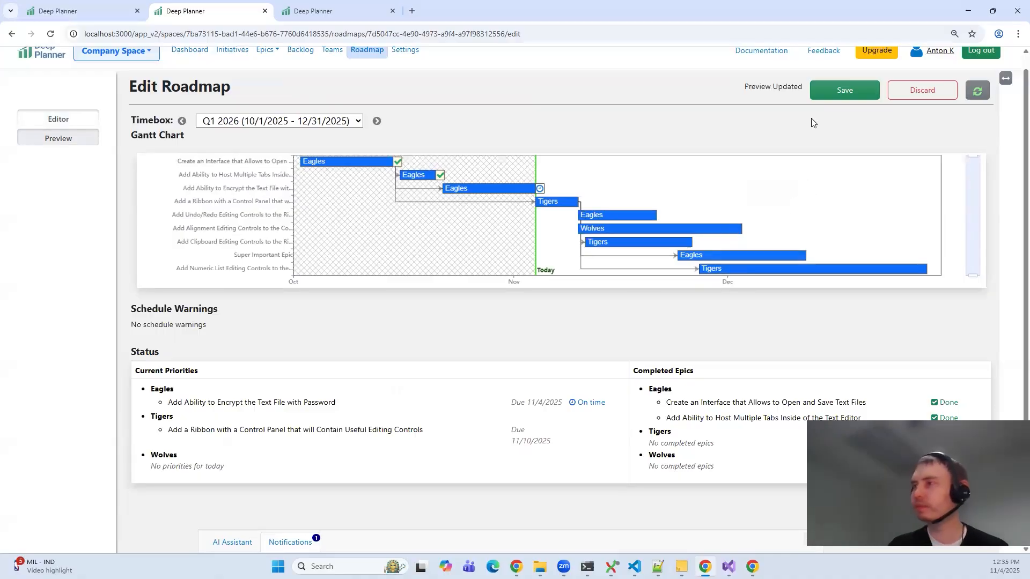
left_click(836, 90)
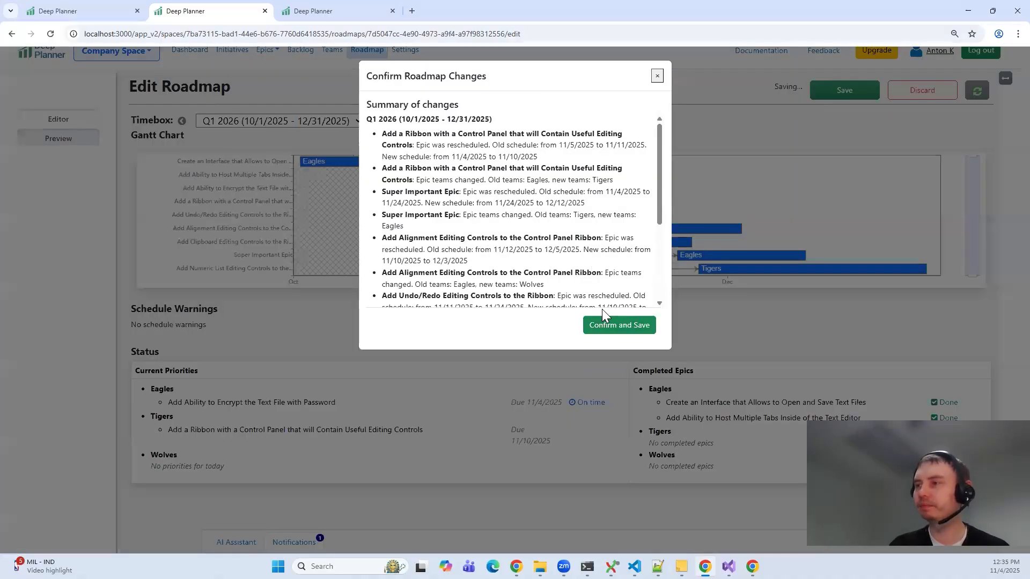
left_click(610, 330)
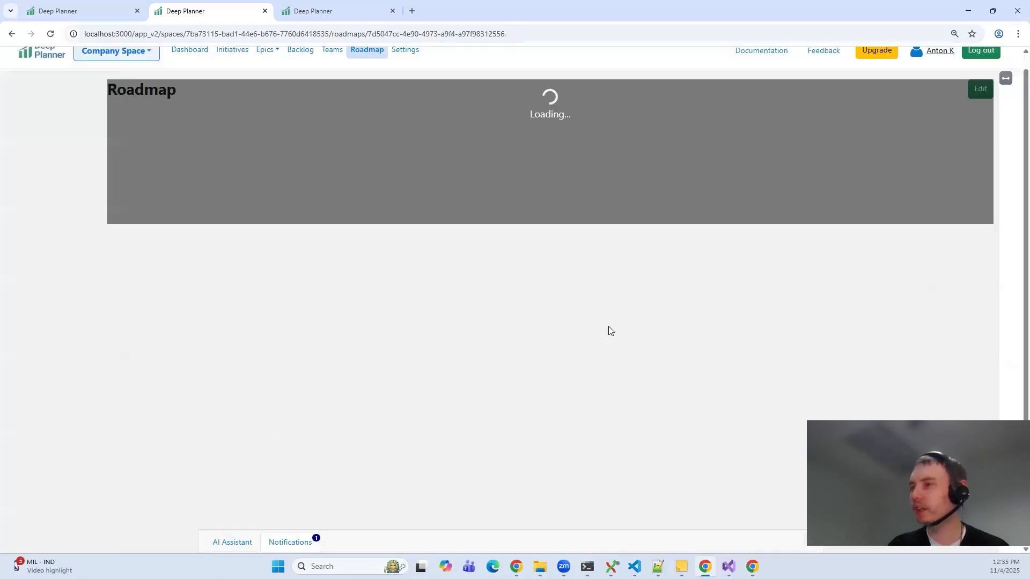